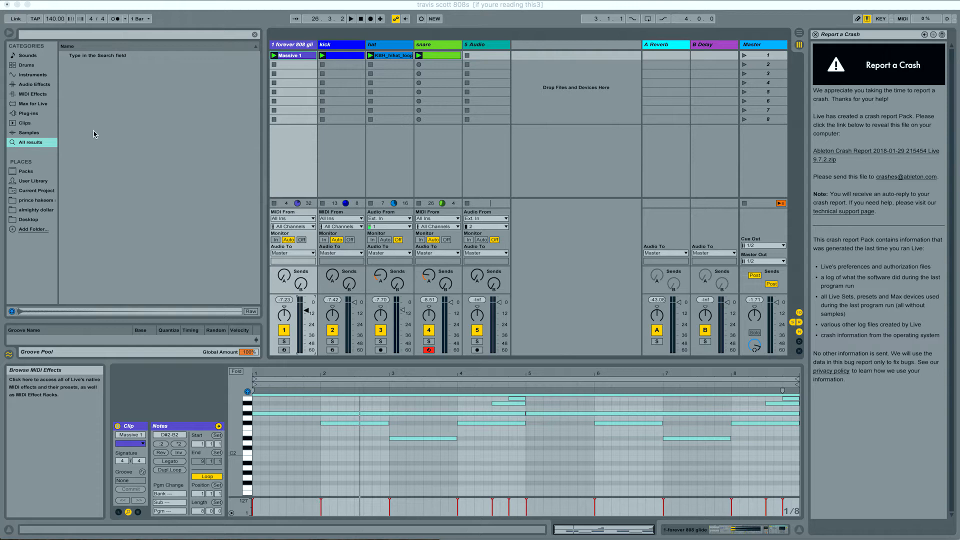
# Step: Play back the session's existing 808 and drum clips, stop playback, and arm the first 808 track for recording
pyautogui.click(184, 8)
pyautogui.press('space')
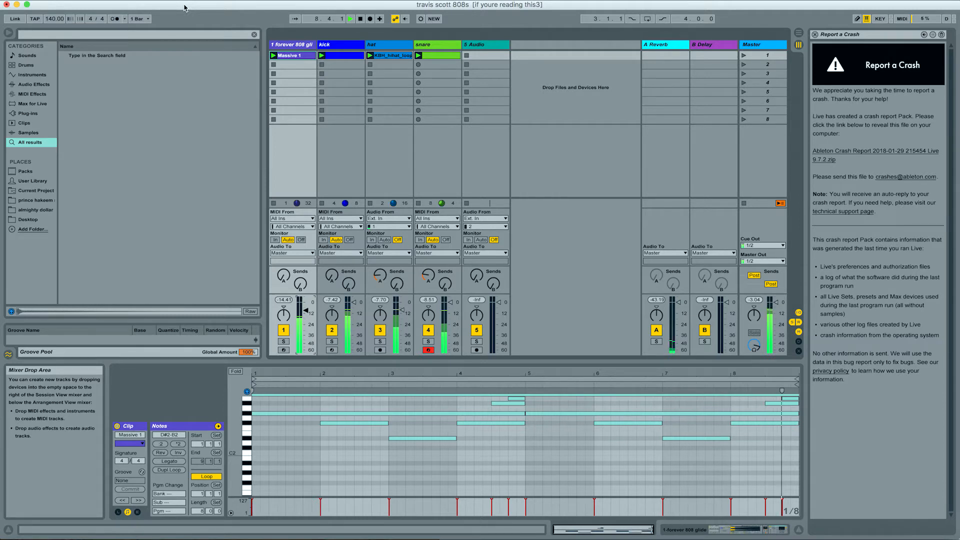
pyautogui.press('space')
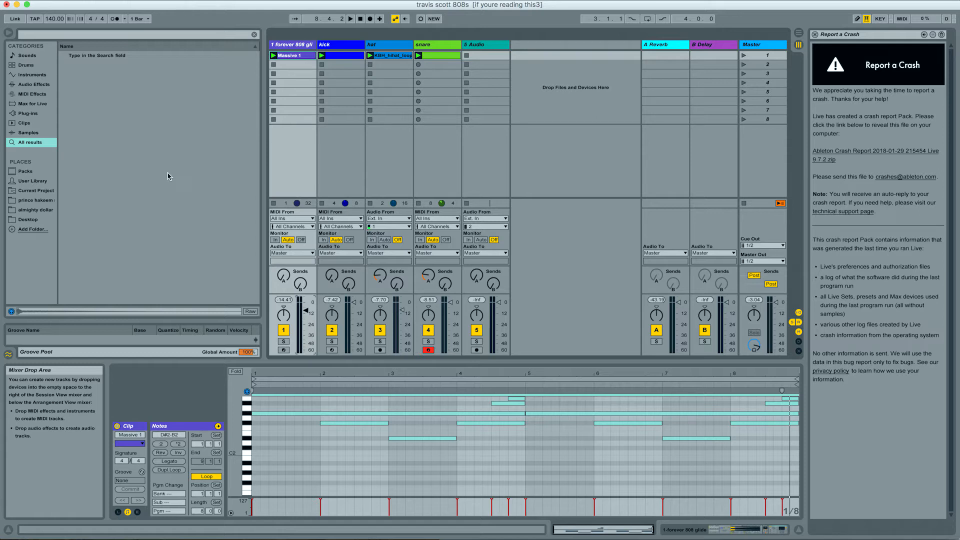
pyautogui.click(284, 350)
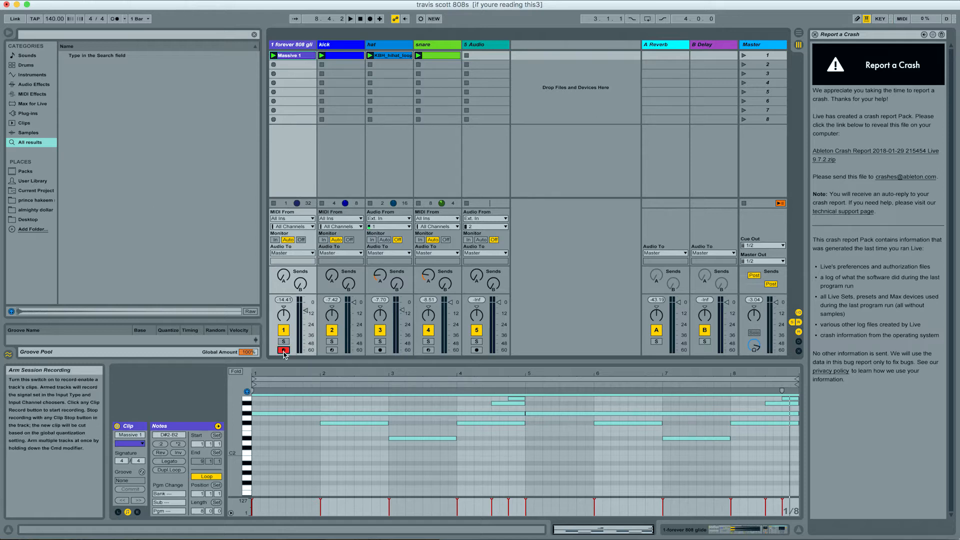
pyautogui.hotkey('shift', 'Tab')
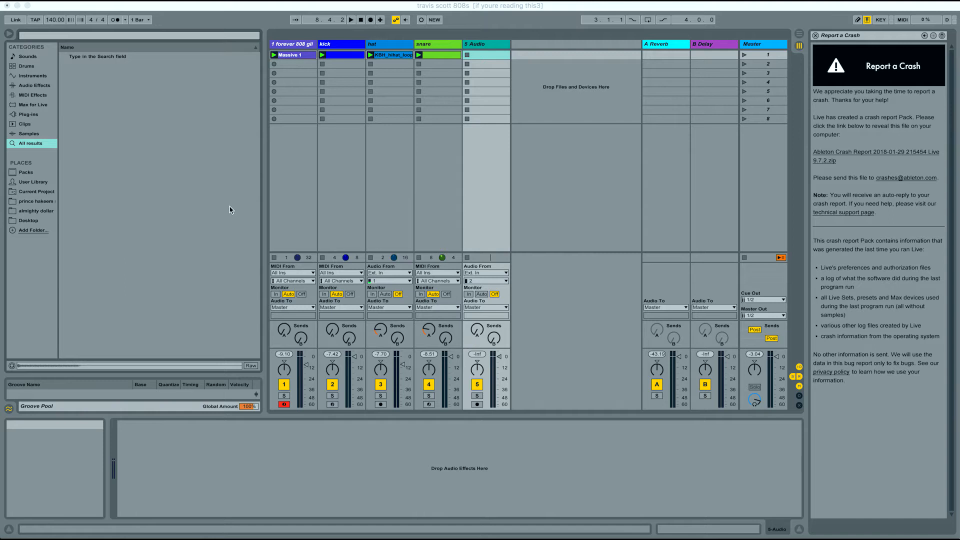
# Step: Add an empty Instrument Rack on a new track and widen the track so its full name fits
pyautogui.click(31, 79)
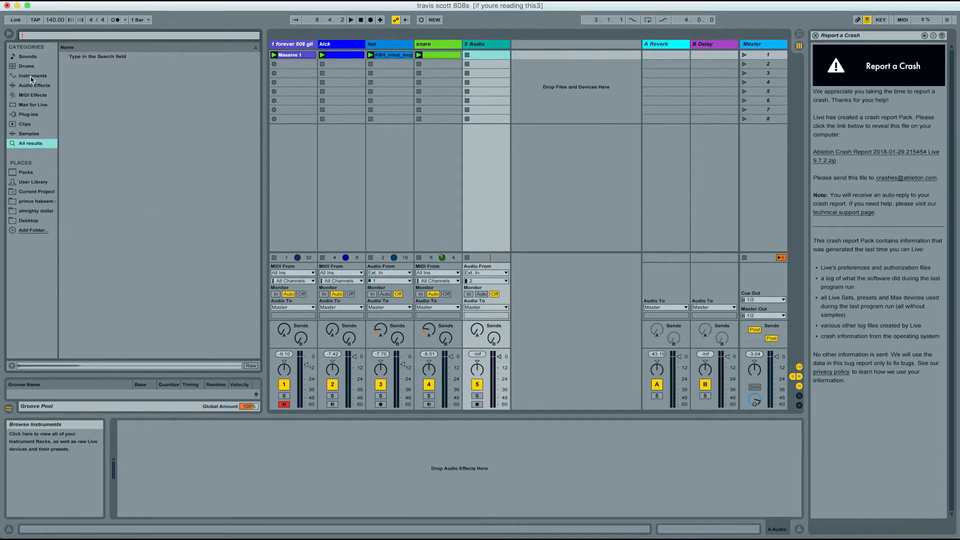
pyautogui.click(31, 78)
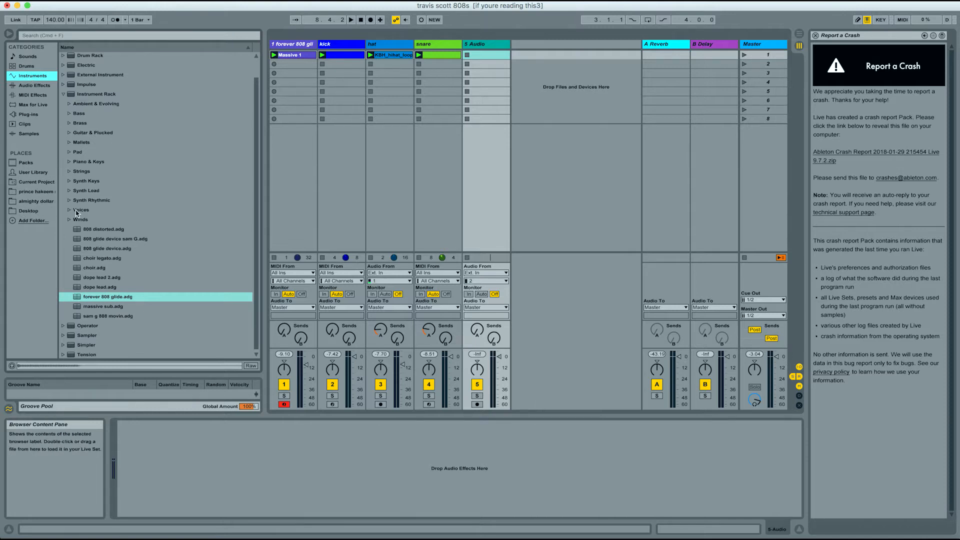
pyautogui.scroll(1, 77, 212)
pyautogui.doubleClick(82, 115)
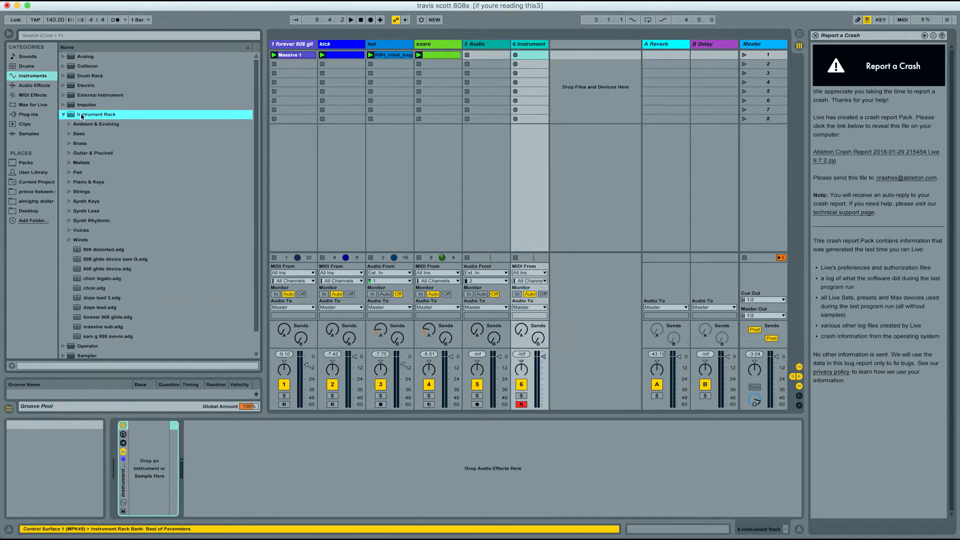
pyautogui.click(64, 114)
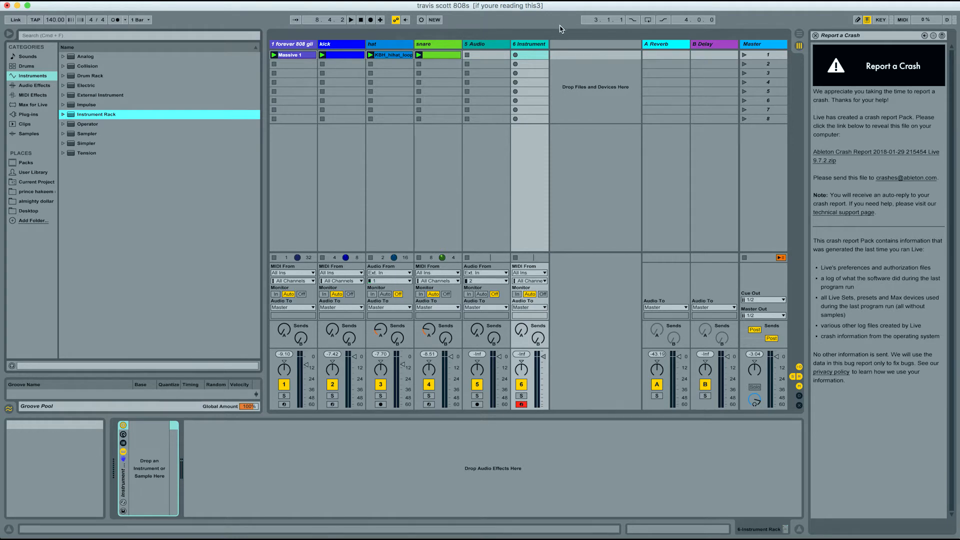
pyautogui.moveTo(549, 44); pyautogui.dragTo(568, 45)
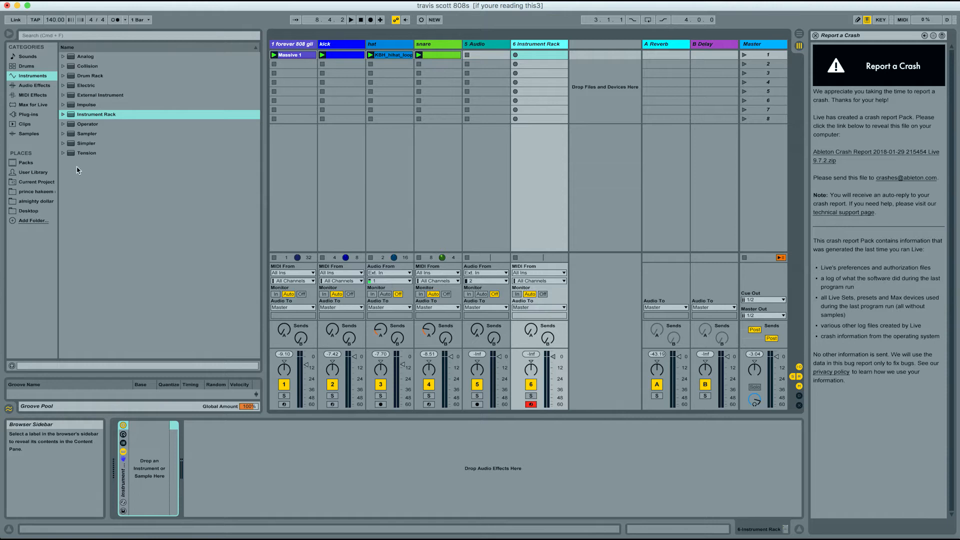
# Step: Place a Sampler inside the empty Instrument Rack and add a Tuner audio effect after the rack
pyautogui.moveTo(84, 133); pyautogui.dragTo(152, 484)
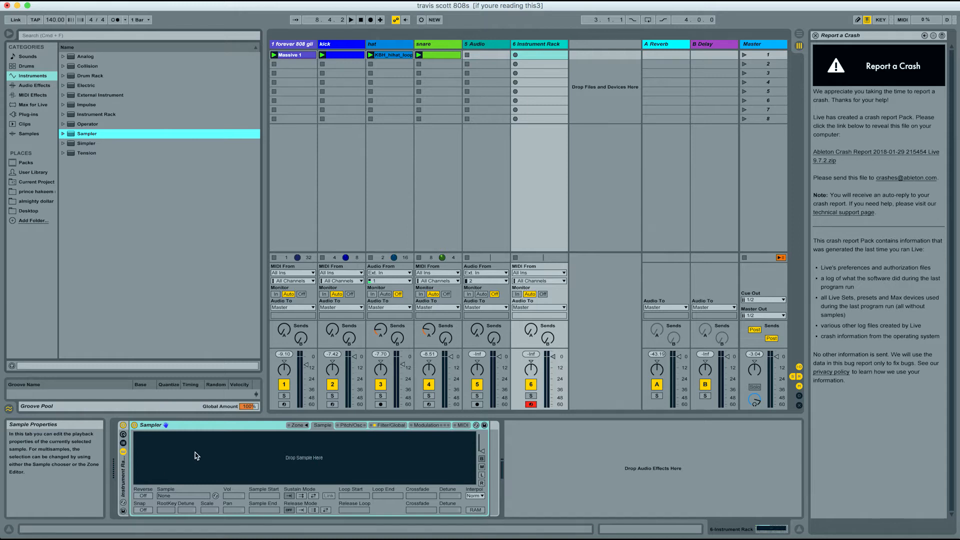
pyautogui.click(22, 86)
pyautogui.scroll(-2, 123, 290)
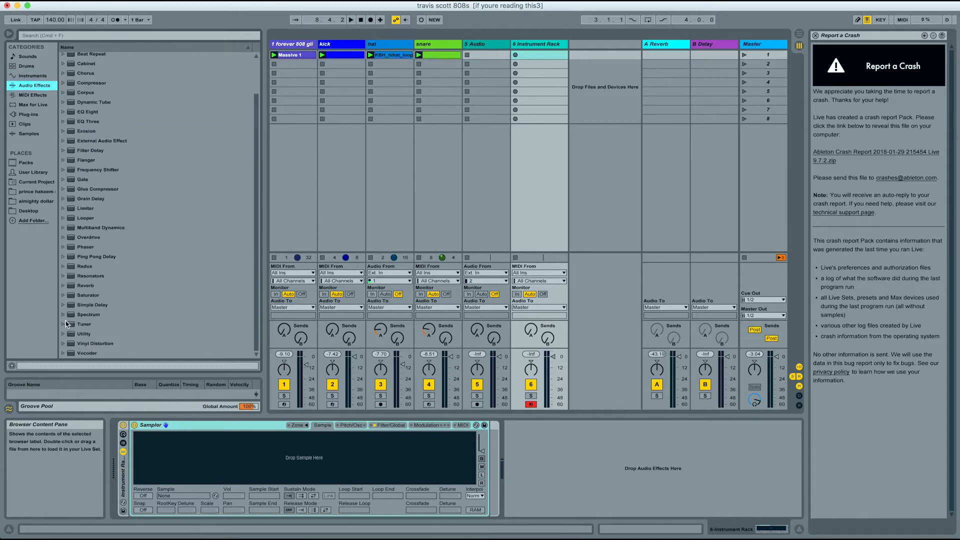
pyautogui.doubleClick(74, 325)
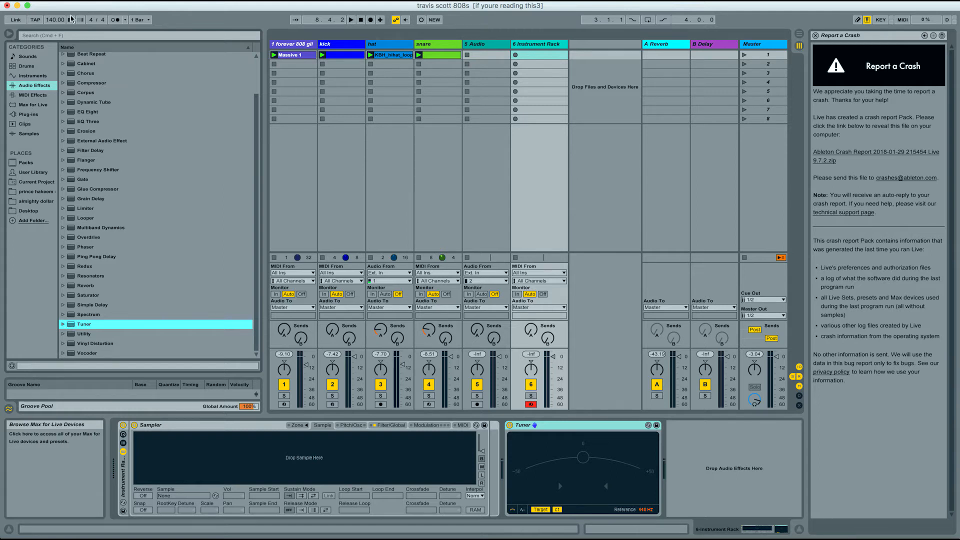
# Step: Search all browser content for "808", load the sample 808 (10).wav into the Sampler, and play a test note
pyautogui.click(73, 36)
pyautogui.write('808')
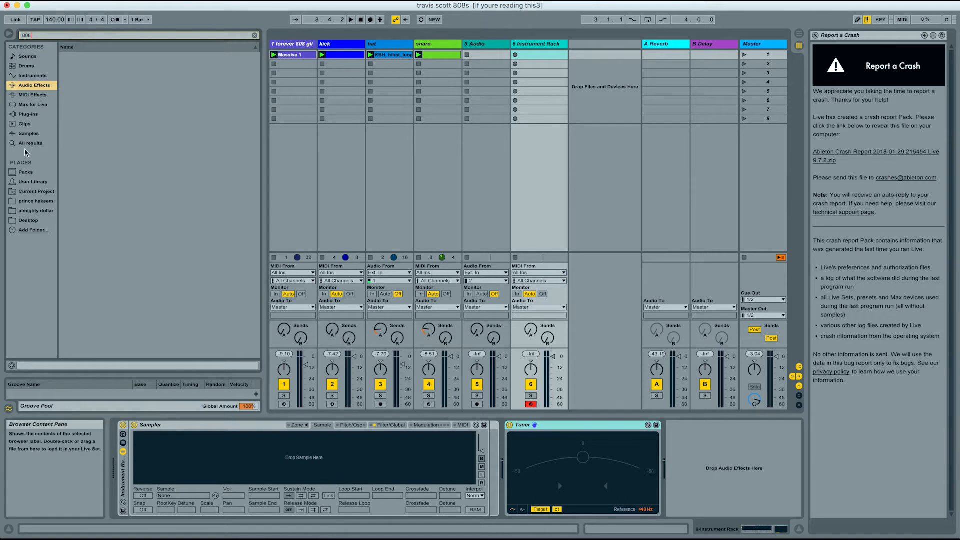
pyautogui.scroll(-10, 94, 238)
pyautogui.scroll(-6, 94, 239)
pyautogui.scroll(-6, 93, 238)
pyautogui.scroll(-3, 93, 239)
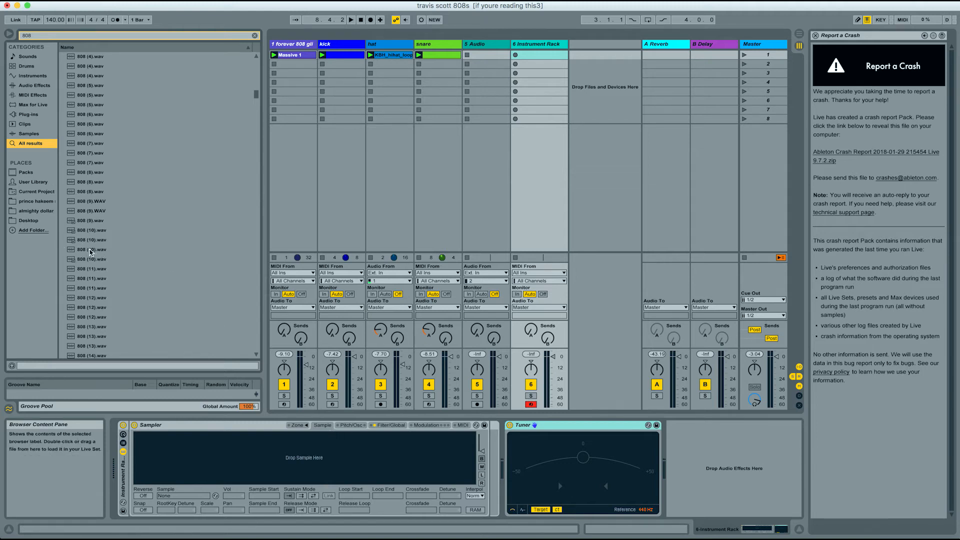
pyautogui.moveTo(91, 250); pyautogui.dragTo(283, 464)
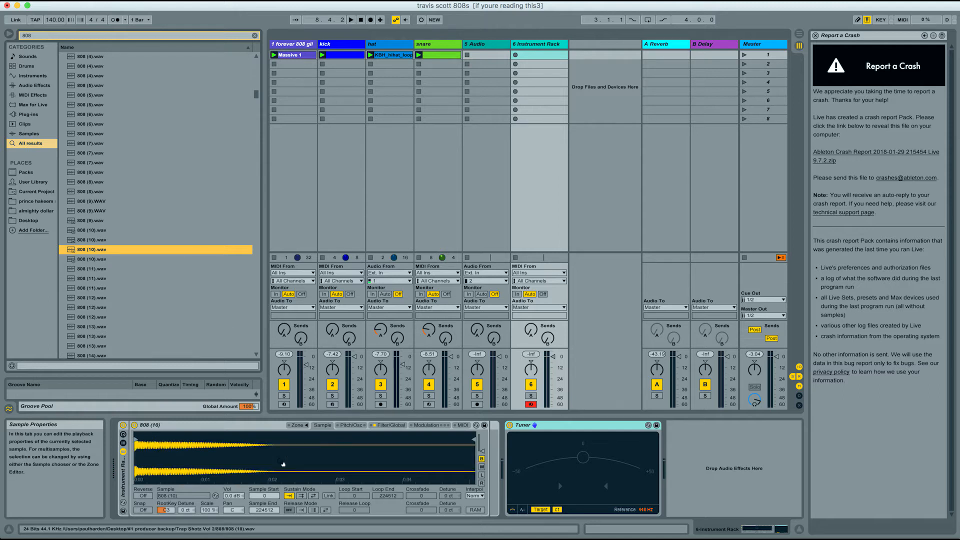
pyautogui.press('a')
# Step: Limit the Sampler to 1 voice in its global settings
pyautogui.click(351, 426)
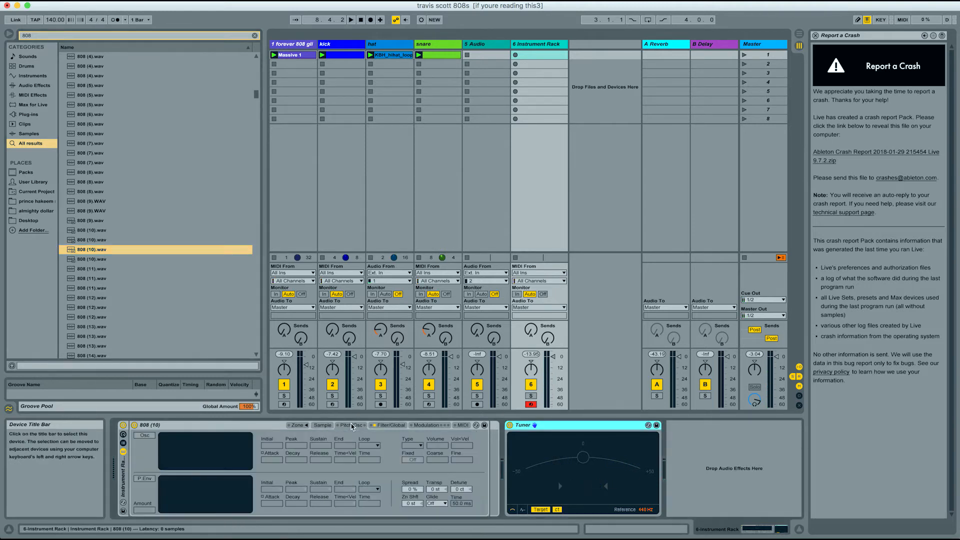
pyautogui.click(380, 426)
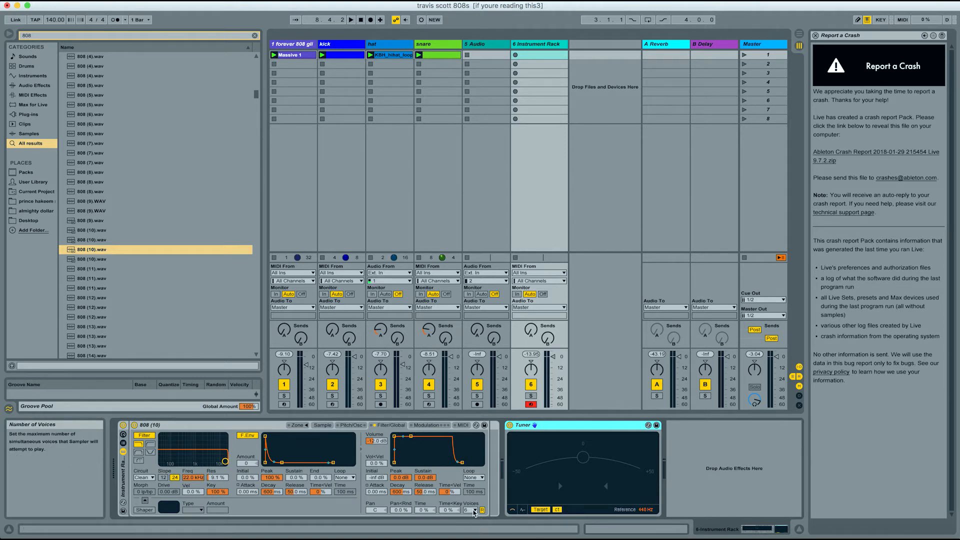
pyautogui.click(473, 511)
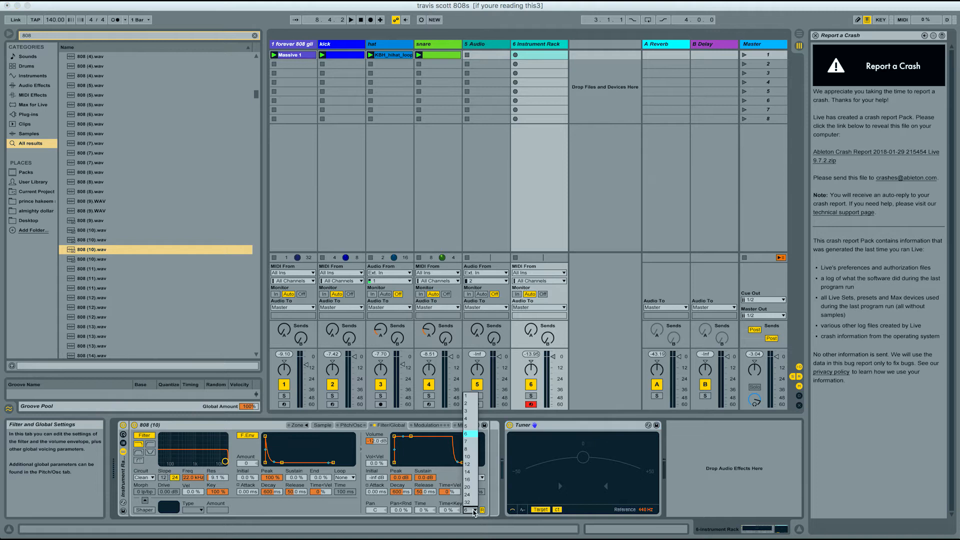
pyautogui.click(470, 401)
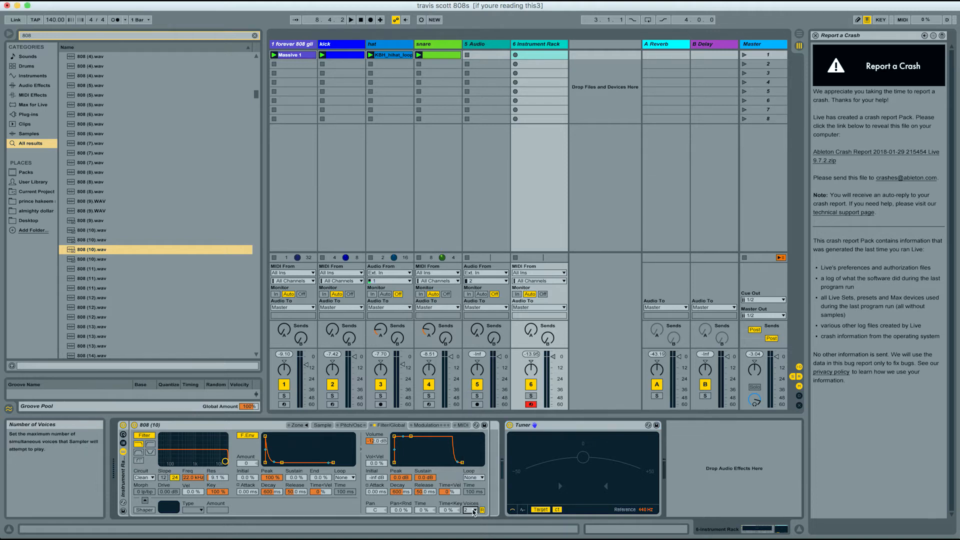
pyautogui.click(473, 511)
pyautogui.click(472, 397)
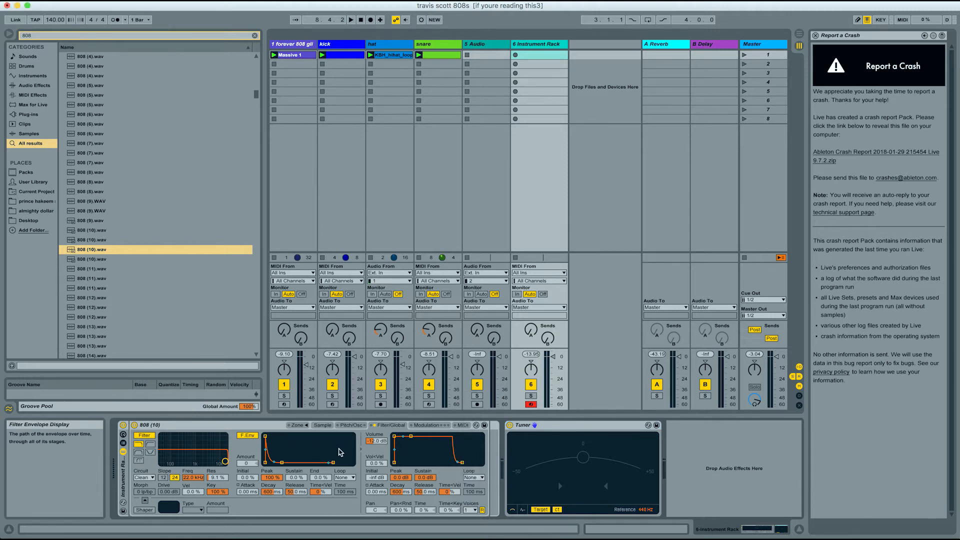
# Step: Map the Sampler's filter envelope attack, decay and release to Macros 1, 2 and 3, and its global volume to Macro 4
pyautogui.rightClick(248, 495)
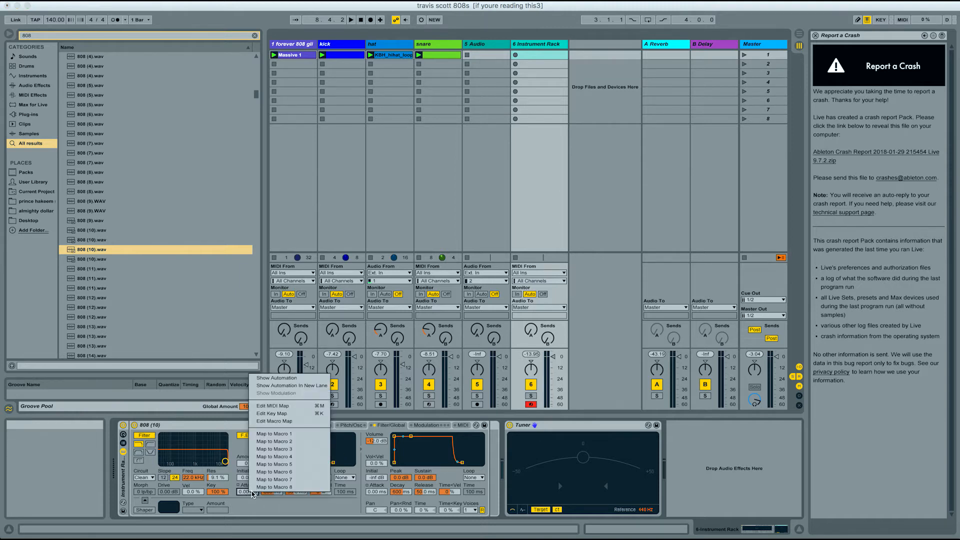
pyautogui.click(294, 438)
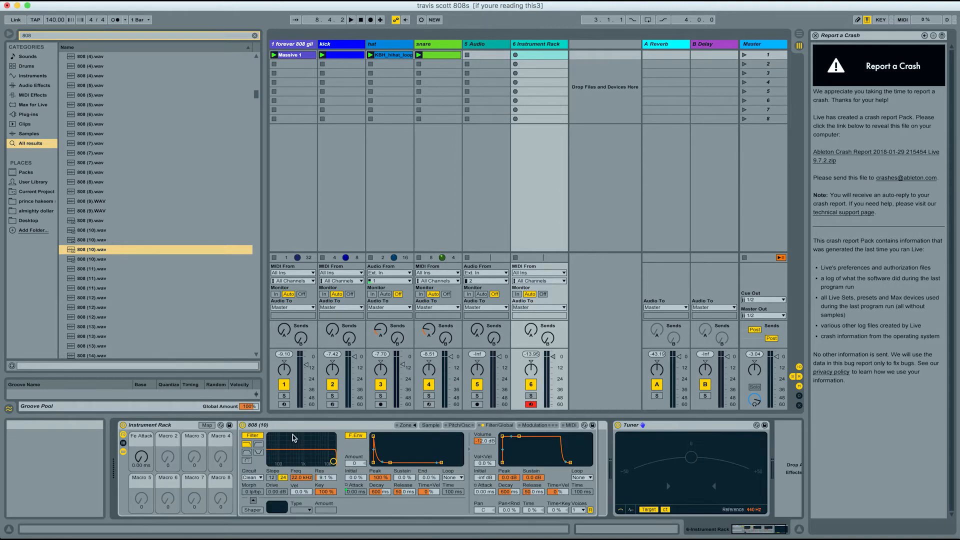
pyautogui.rightClick(381, 492)
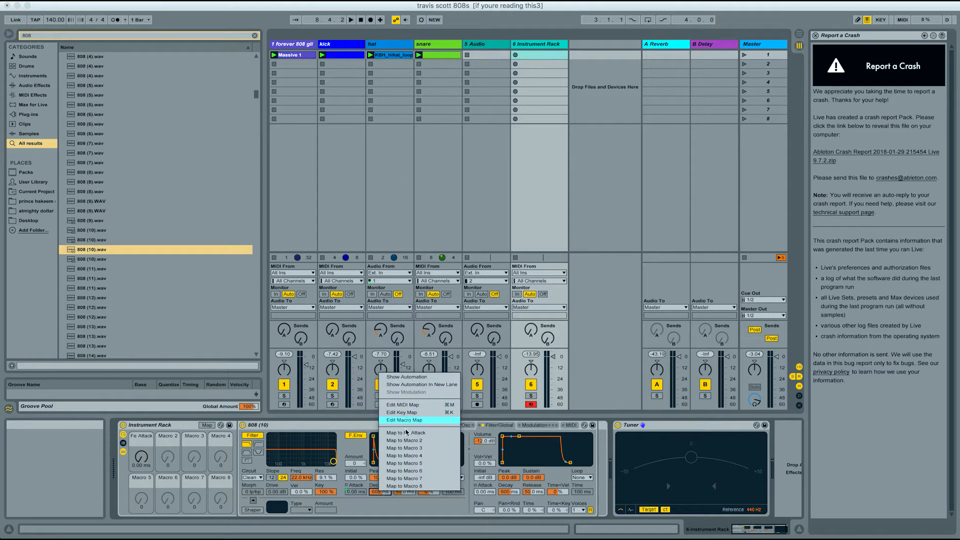
pyautogui.click(409, 444)
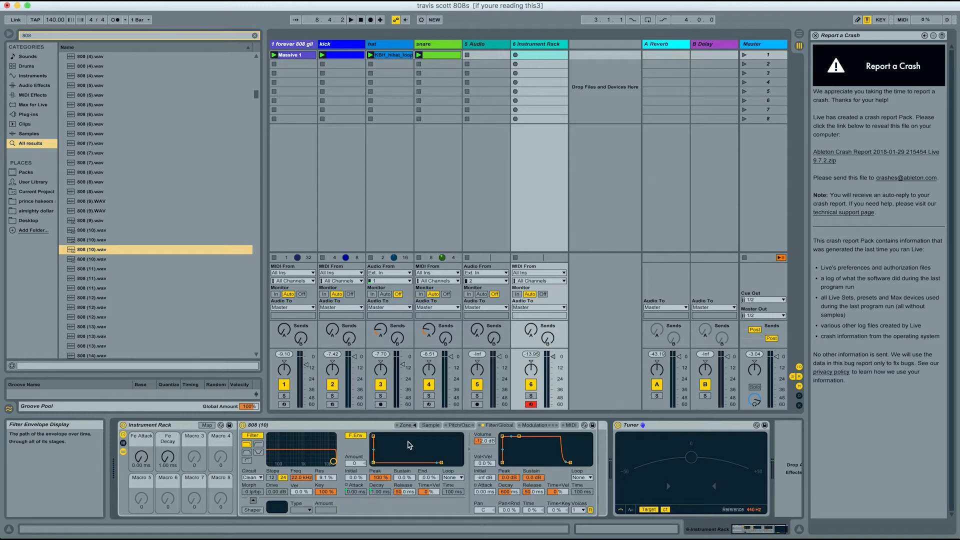
pyautogui.rightClick(402, 492)
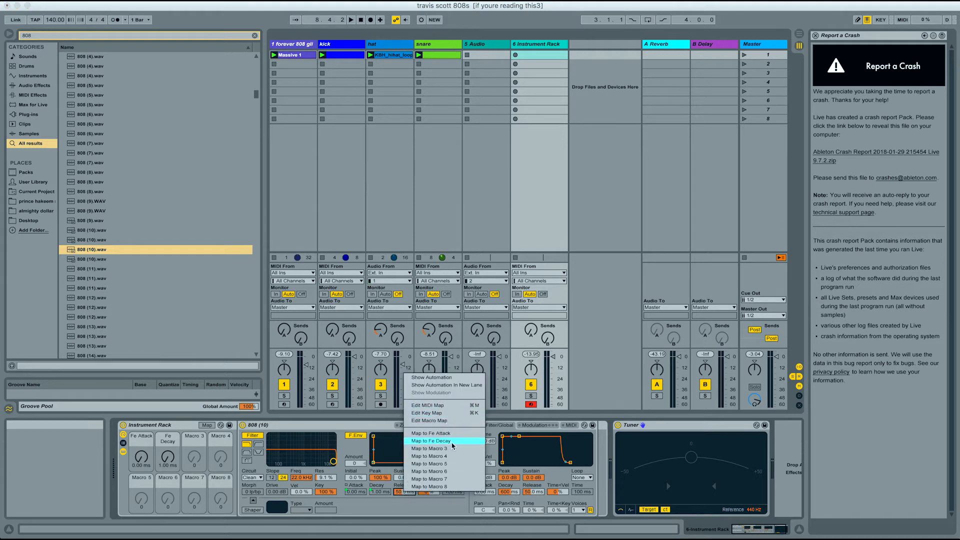
pyautogui.click(452, 448)
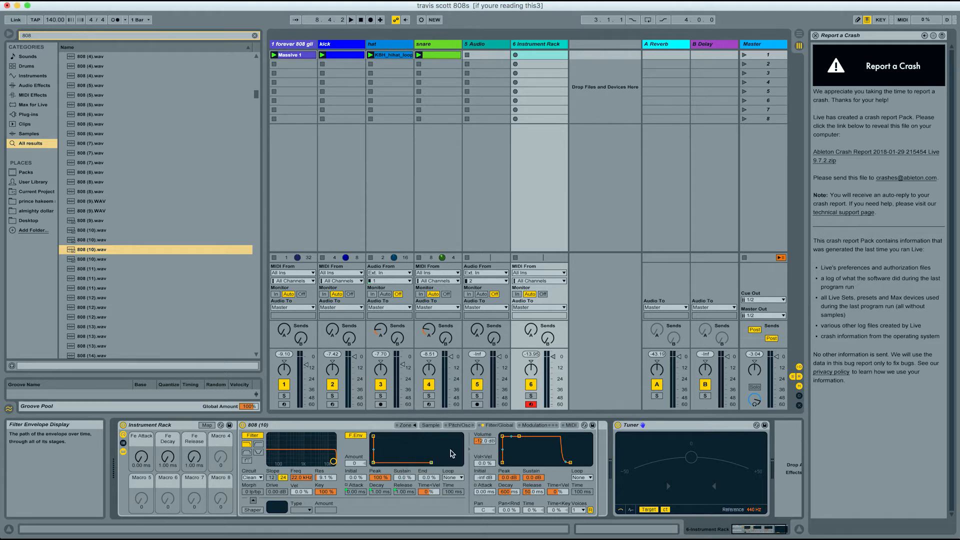
pyautogui.rightClick(484, 442)
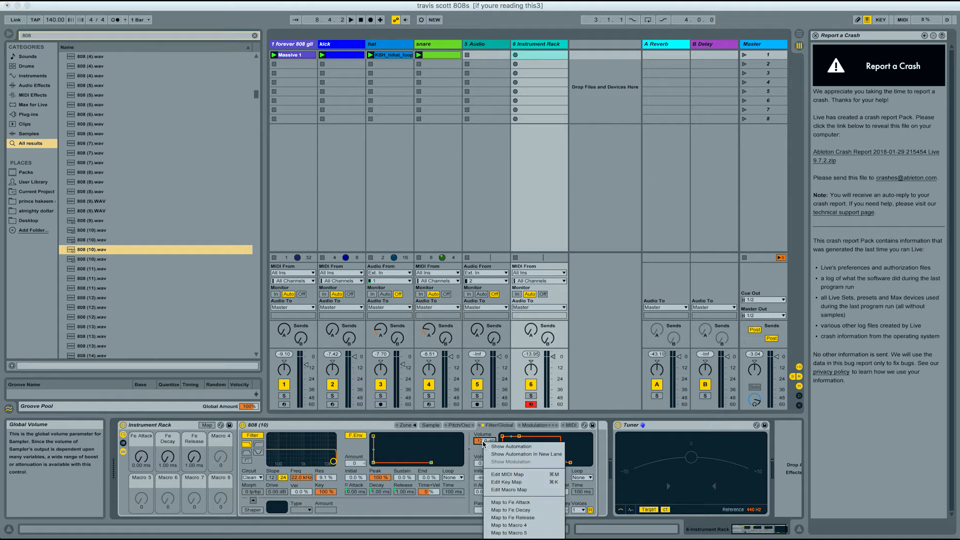
pyautogui.click(523, 526)
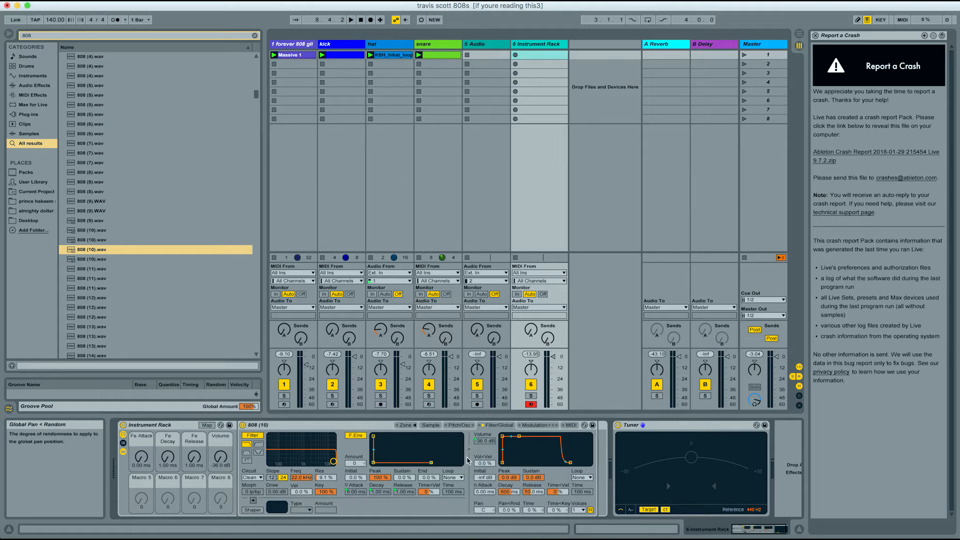
# Step: Set the Sampler's glide mode to Glide in its pitch settings
pyautogui.click(463, 426)
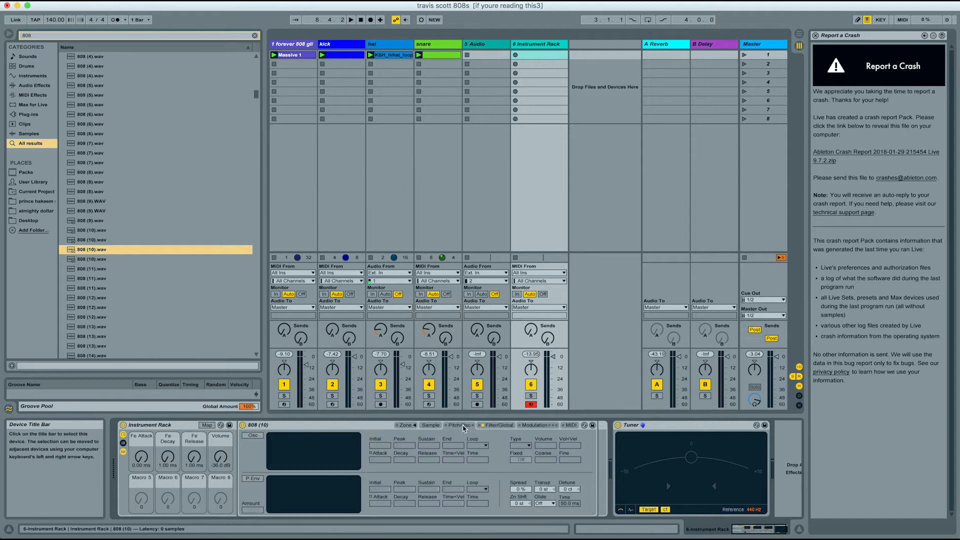
pyautogui.click(545, 504)
pyautogui.click(542, 527)
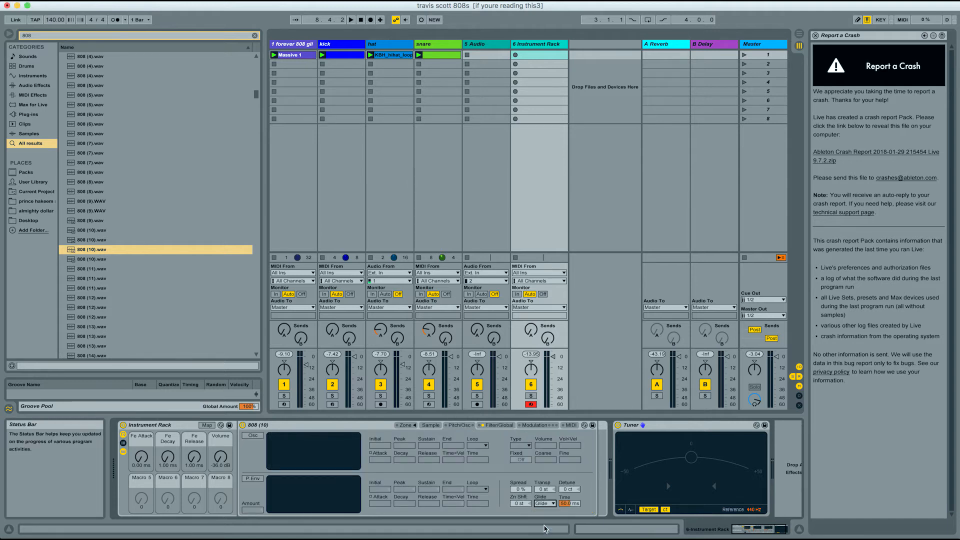
# Step: Map the Sampler's global transpose, detune and glide time to Macros 5, 6 and 7
pyautogui.rightClick(544, 491)
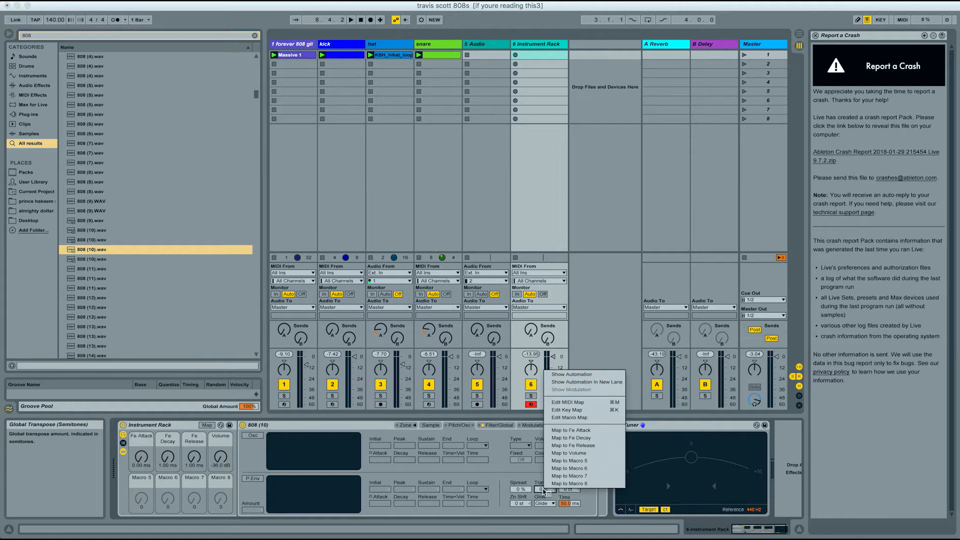
pyautogui.click(555, 464)
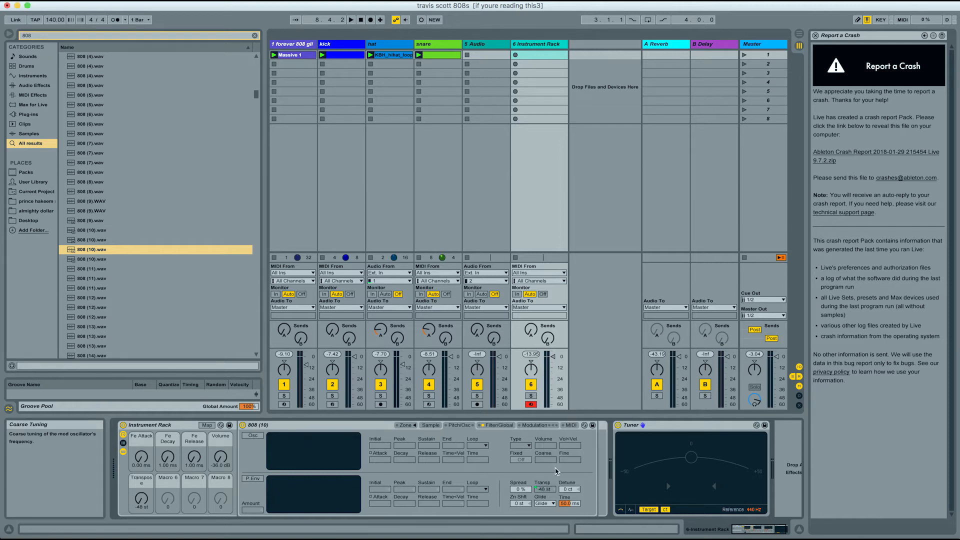
pyautogui.rightClick(570, 490)
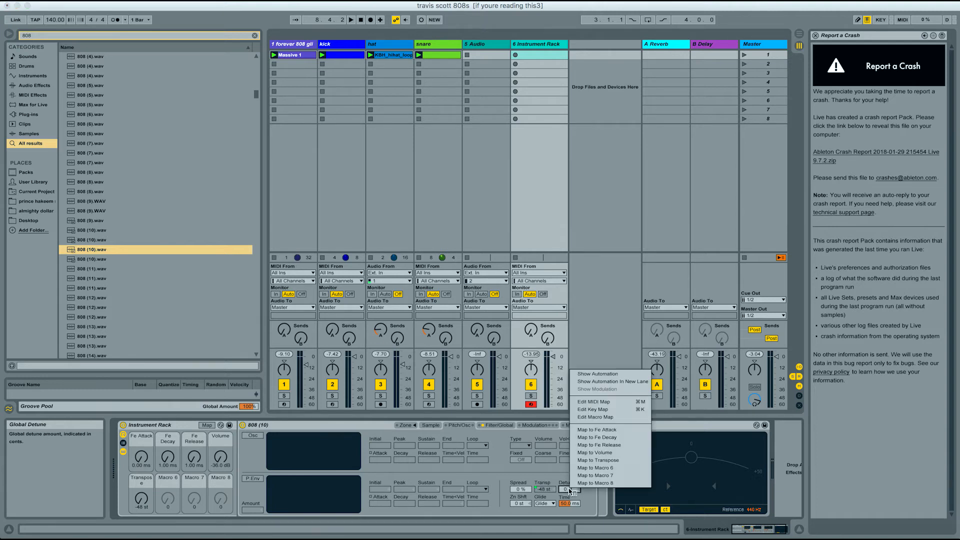
pyautogui.click(582, 472)
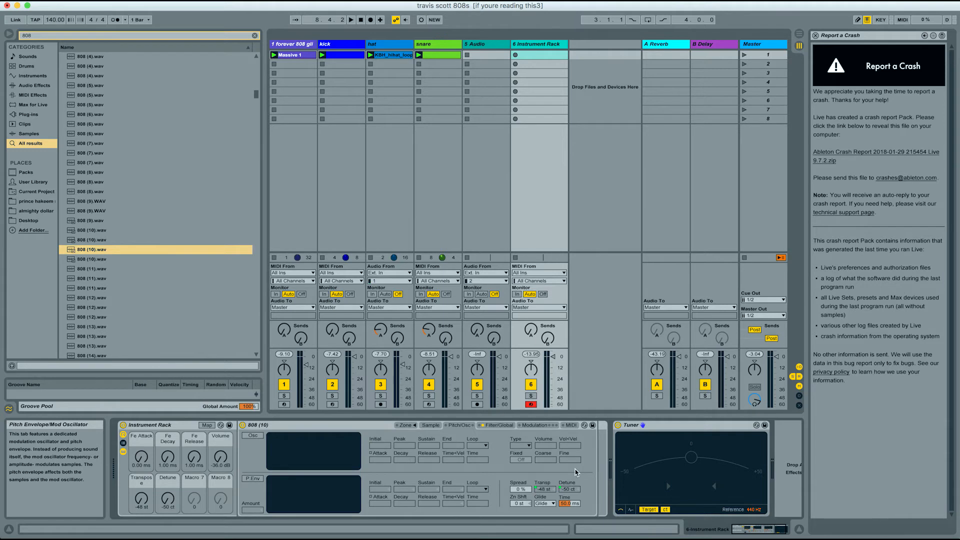
pyautogui.rightClick(573, 504)
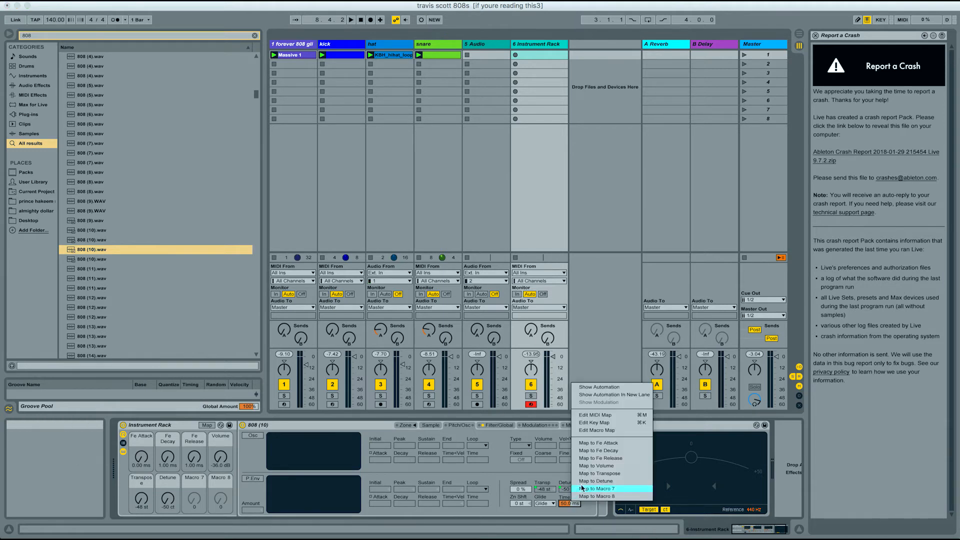
pyautogui.click(584, 489)
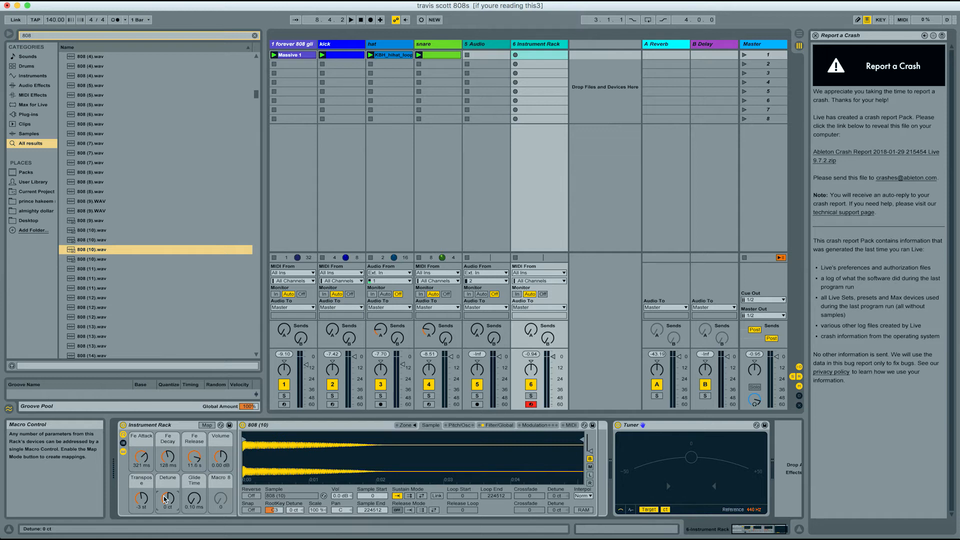
# Step: Play a few test notes to check the pitch of the 808 sample
pyautogui.press('a')
pyautogui.press('d')
pyautogui.press('a')
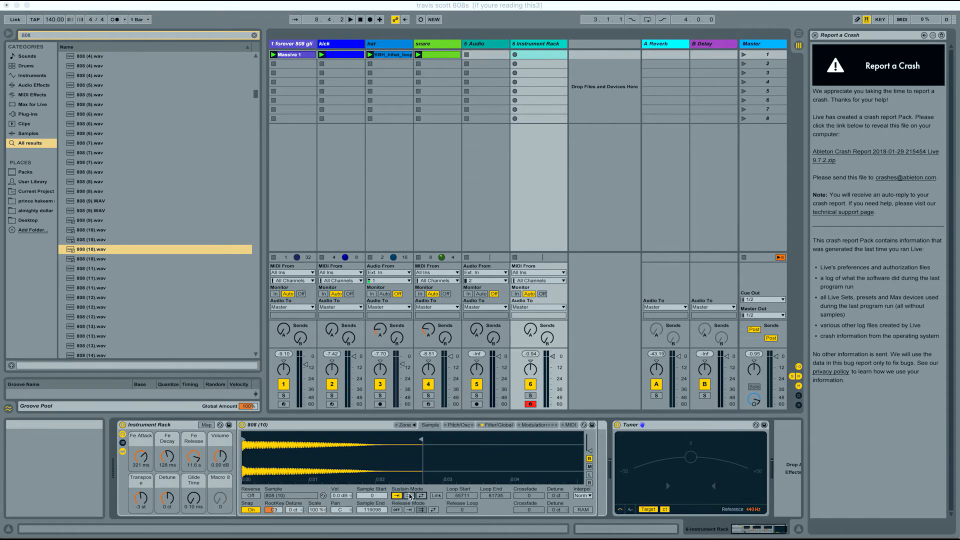
# Step: Enable the Sampler's sustain loop with Snap on, place it from sample 17386 to 29618, and play a test note
pyautogui.click(409, 498)
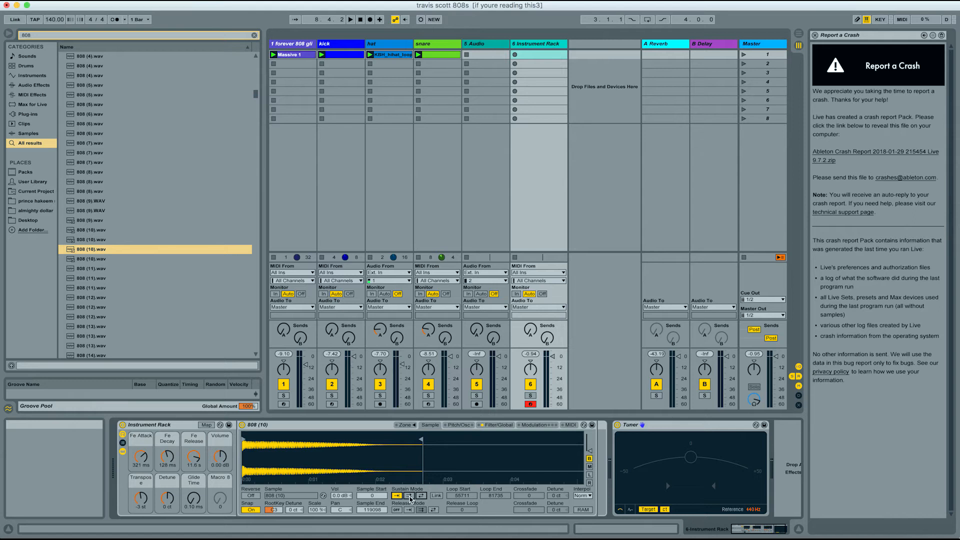
pyautogui.click(408, 498)
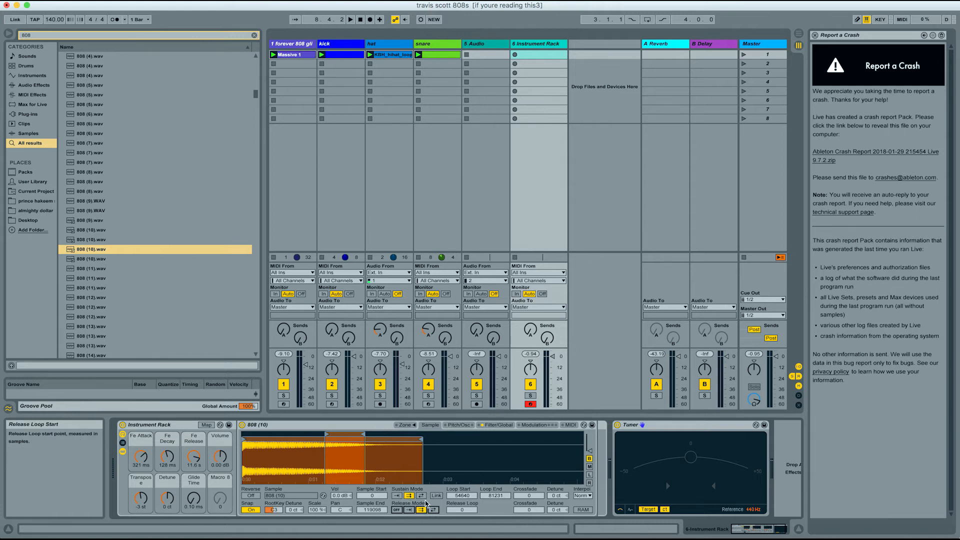
pyautogui.moveTo(326, 436)
pyautogui.mouseDown()
pyautogui.moveTo(241, 438)
pyautogui.moveTo(349, 441)
pyautogui.moveTo(325, 441)
pyautogui.mouseUp()
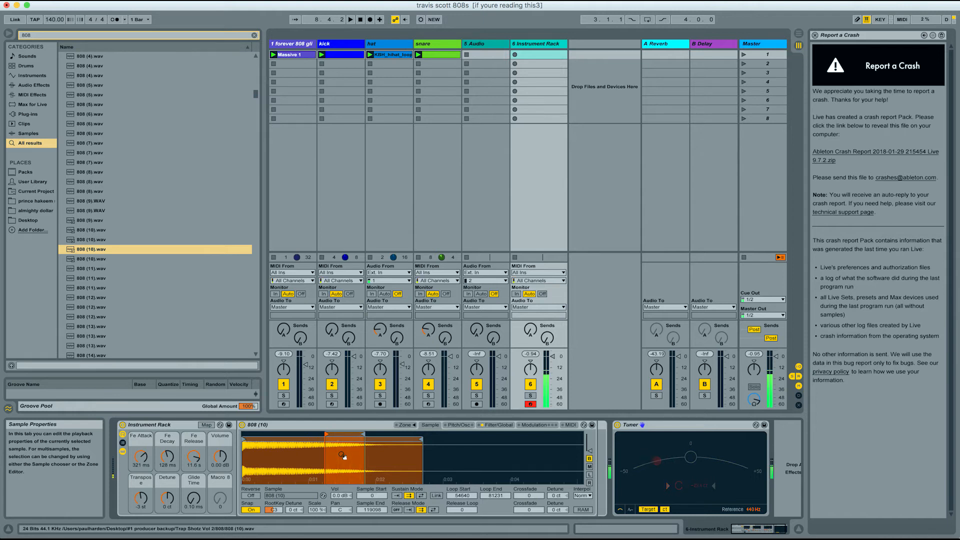
pyautogui.click(248, 511)
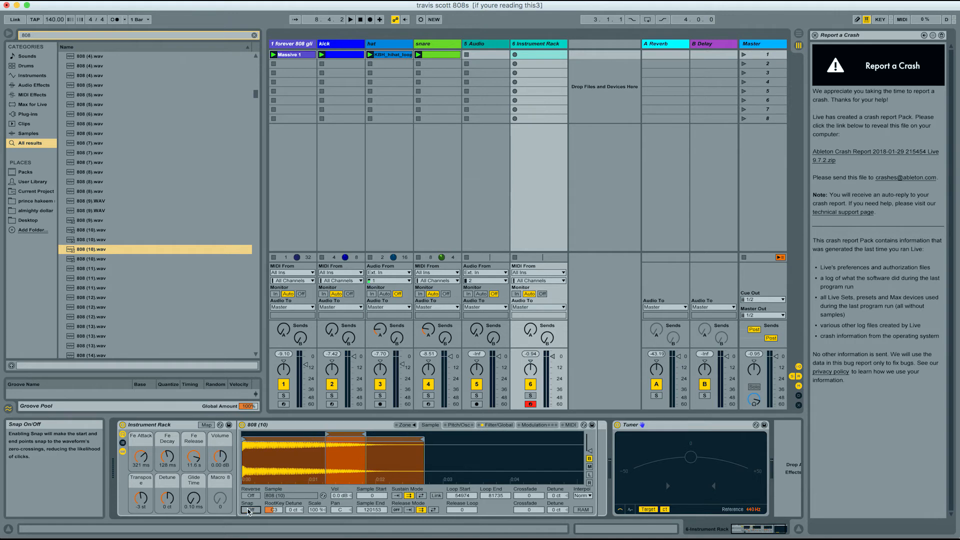
pyautogui.click(249, 510)
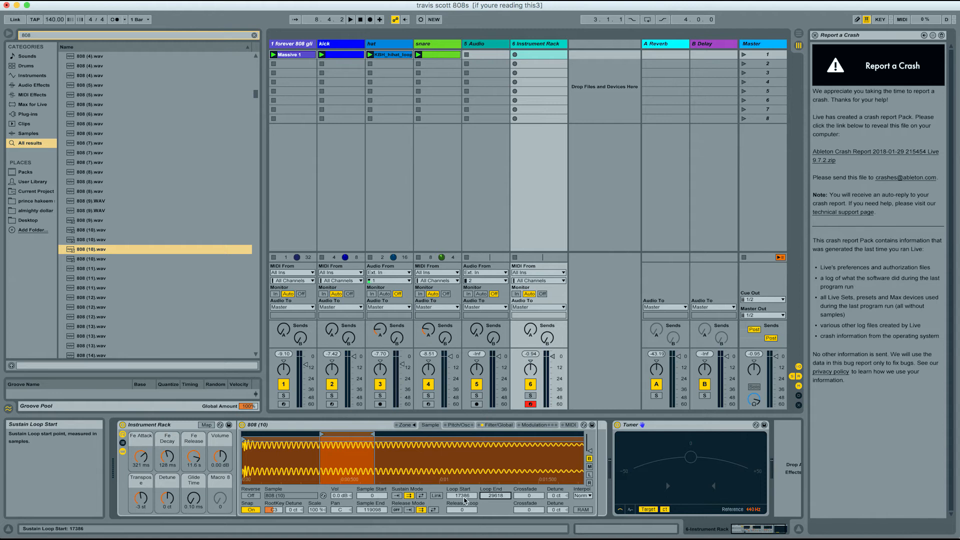
pyautogui.press('a')
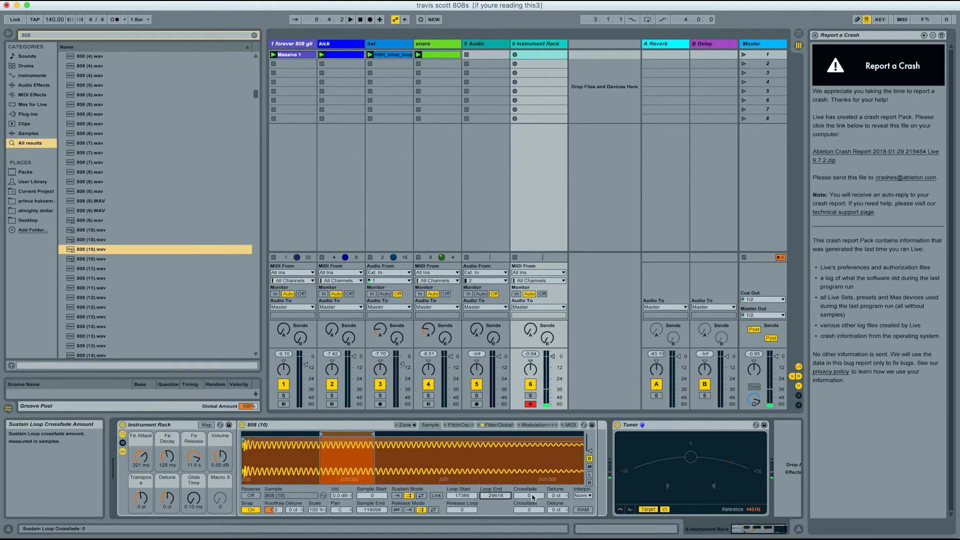
# Step: Set the sustain loop crossfade to 2264 samples while listening to test notes
pyautogui.click(532, 497)
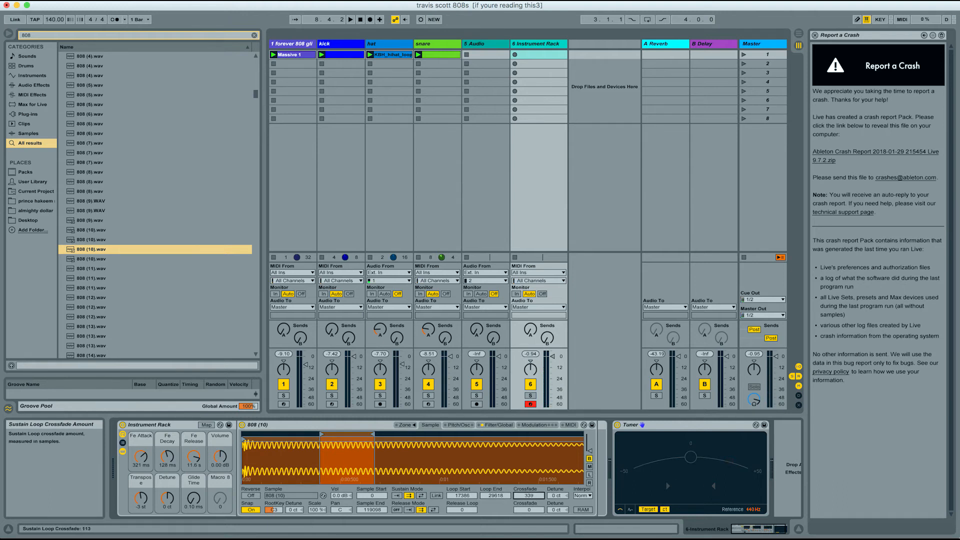
pyautogui.moveTo(533, 497); pyautogui.dragTo(533, 484)
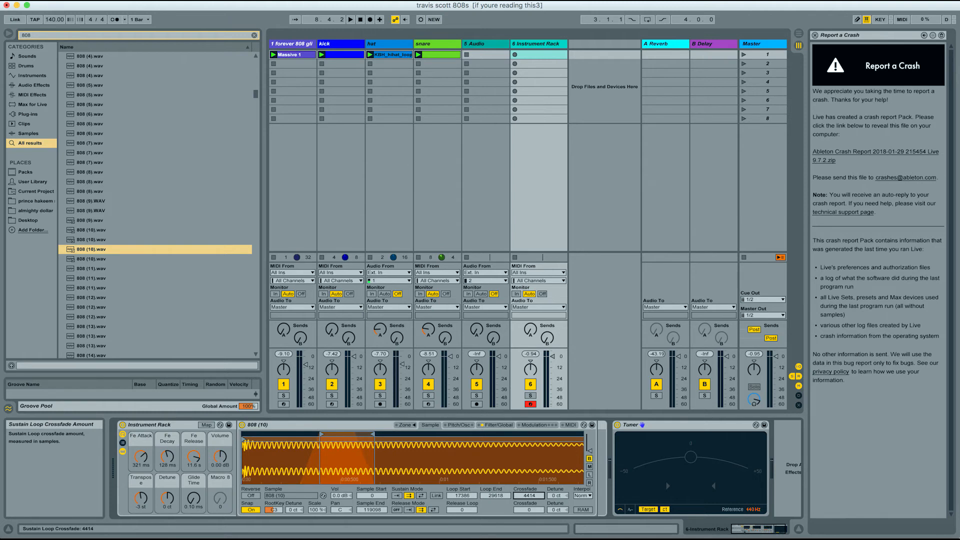
pyautogui.press('a')
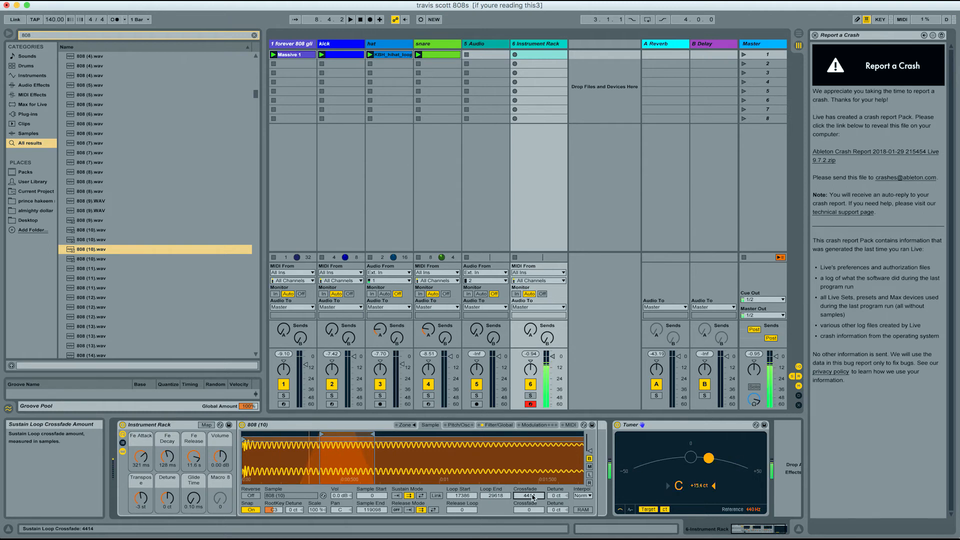
pyautogui.moveTo(533, 496); pyautogui.dragTo(533, 505)
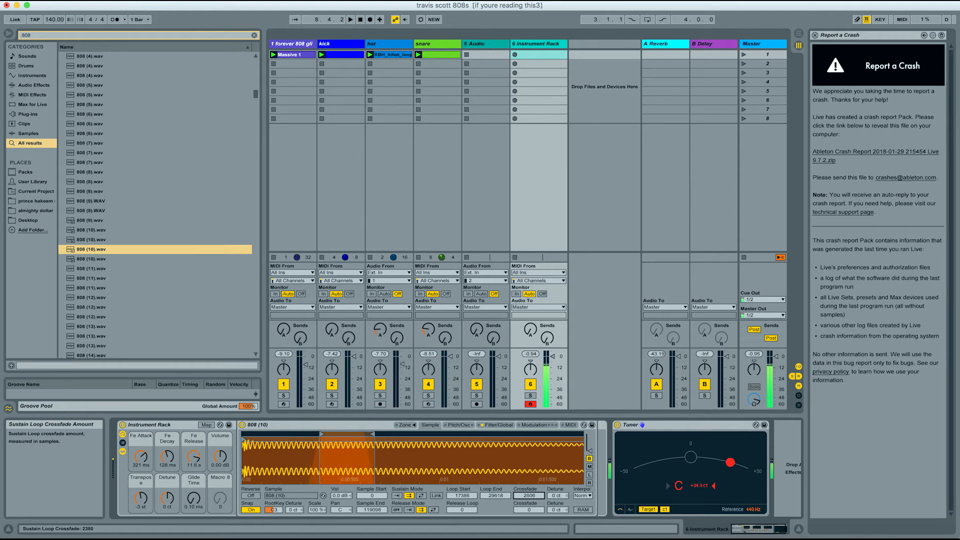
pyautogui.moveTo(533, 506); pyautogui.dragTo(533, 506)
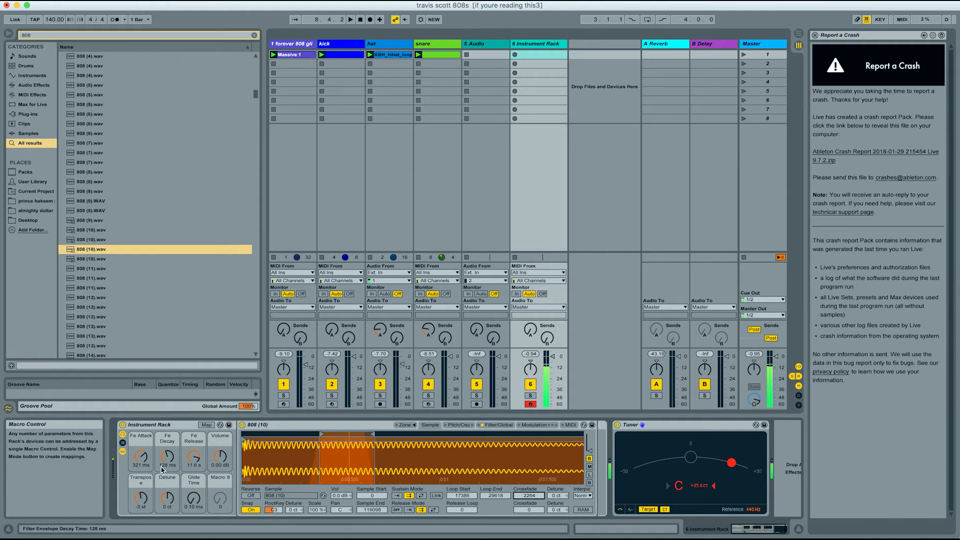
# Step: Set the Detune macro to -33 ct and the Glide Time macro to 349 ms while checking test notes against the Tuner
pyautogui.moveTo(168, 500); pyautogui.dragTo(168, 510)
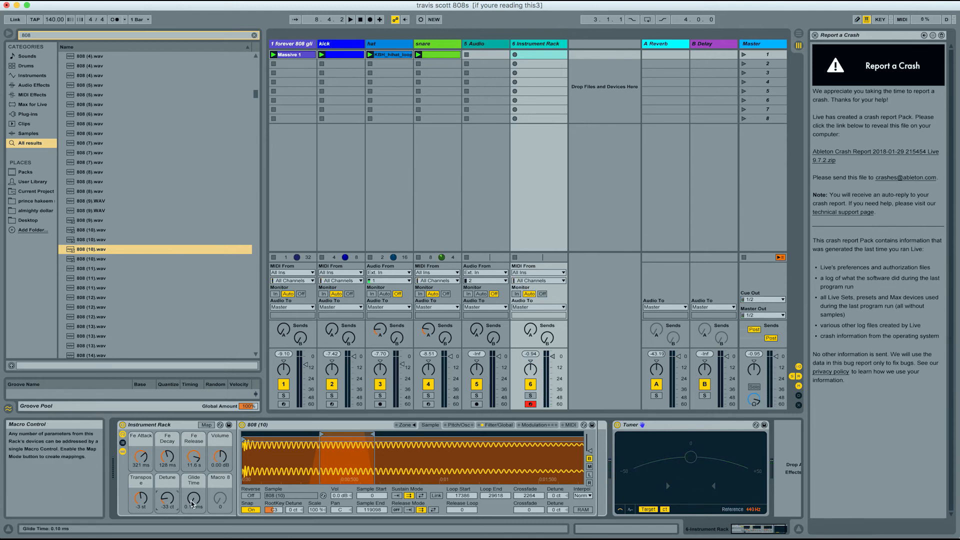
pyautogui.moveTo(194, 498); pyautogui.dragTo(193, 482)
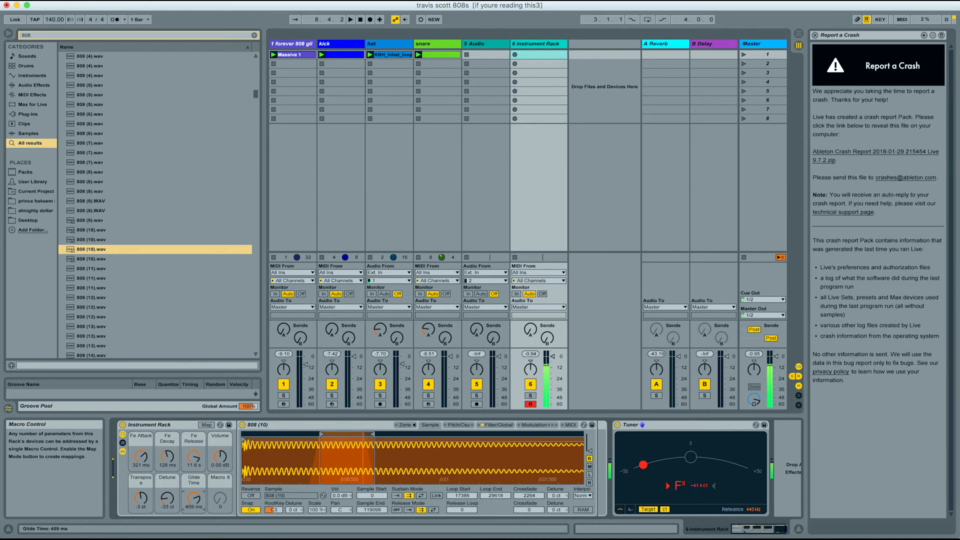
pyautogui.moveTo(194, 499)
pyautogui.mouseDown()
pyautogui.moveTo(193, 514)
pyautogui.moveTo(193, 506)
pyautogui.mouseUp()
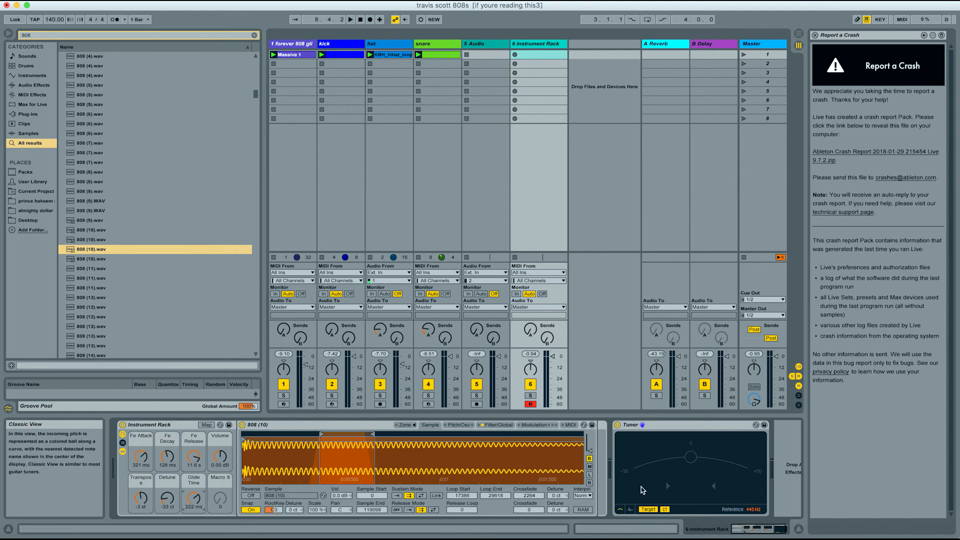
pyautogui.press('a')
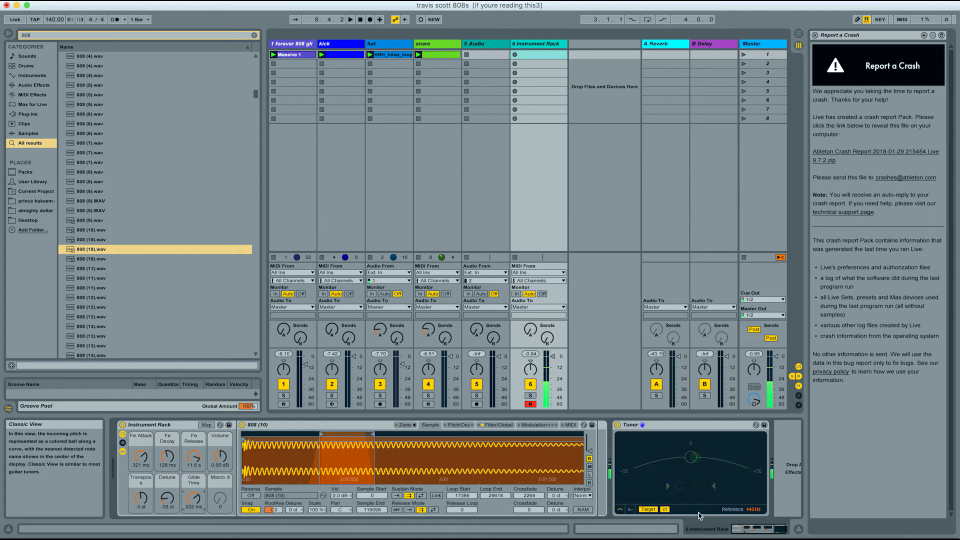
pyautogui.press('a')
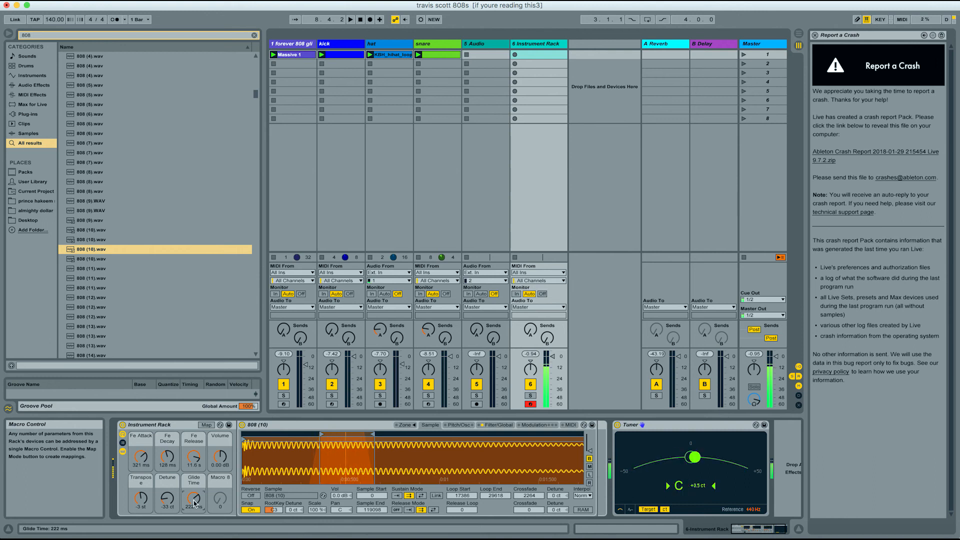
pyautogui.moveTo(195, 504); pyautogui.dragTo(195, 495)
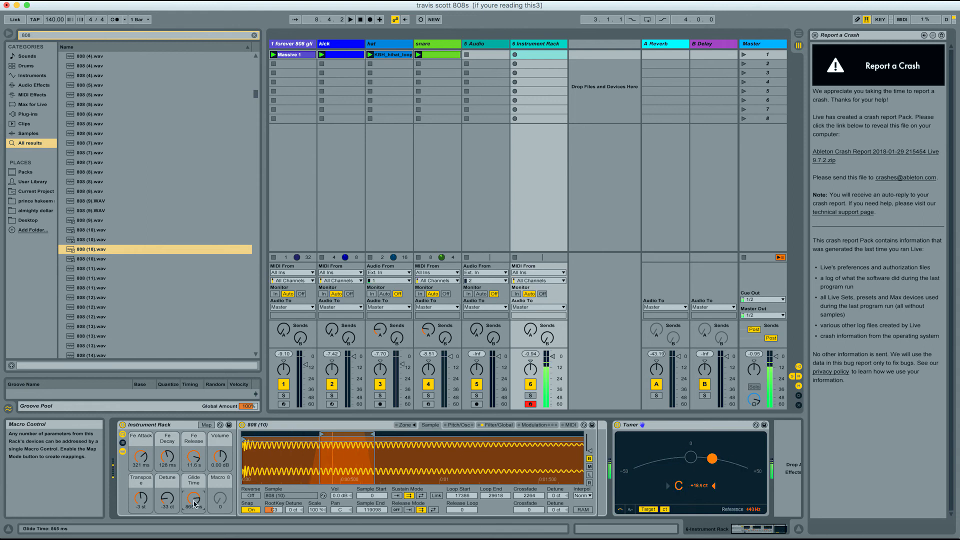
pyautogui.moveTo(194, 495); pyautogui.dragTo(193, 495)
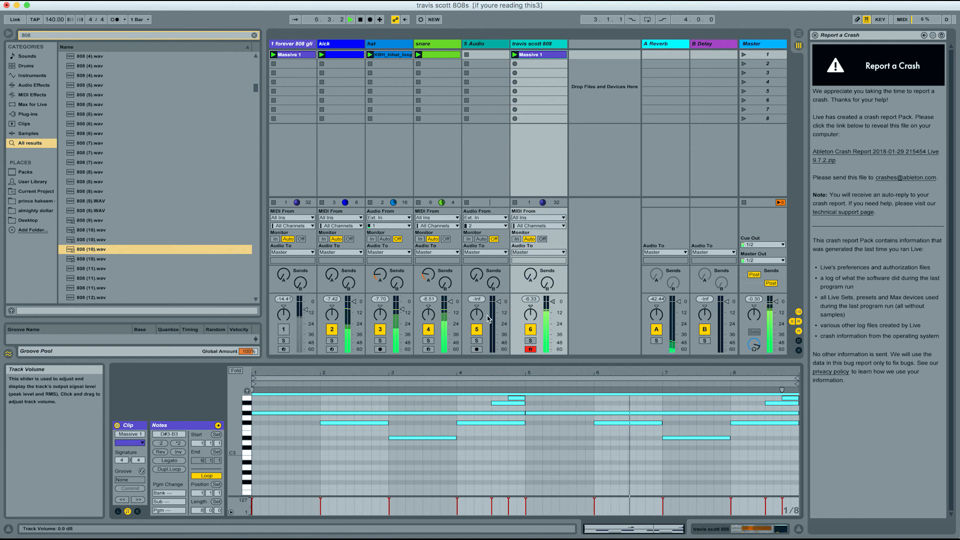
# Step: Show the devices of the travis scott 808 track and stop playback
pyautogui.click(536, 47)
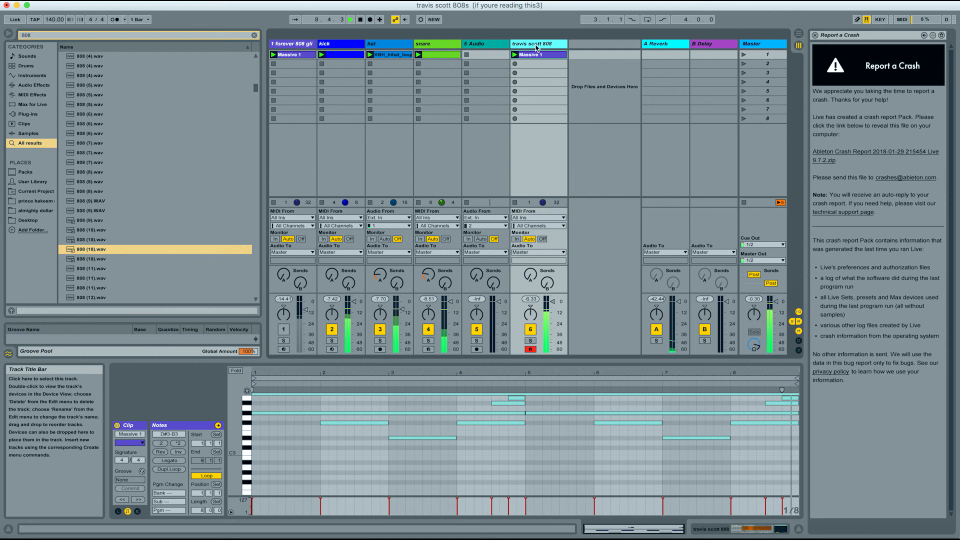
pyautogui.doubleClick(536, 47)
pyautogui.press('space')
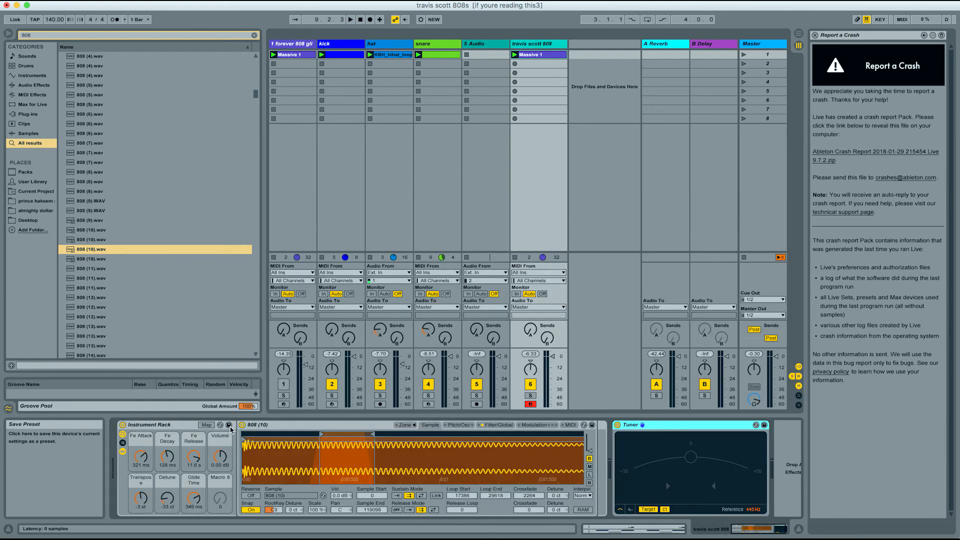
# Step: Save the Instrument Rack as a preset named "travis scott 808 machine" and select the Tuner
pyautogui.click(230, 429)
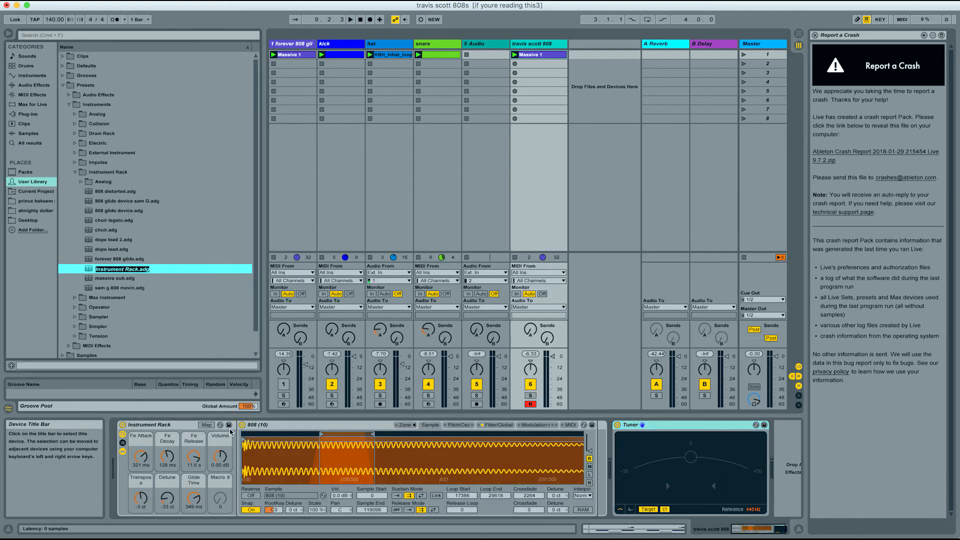
pyautogui.write('travis scott')
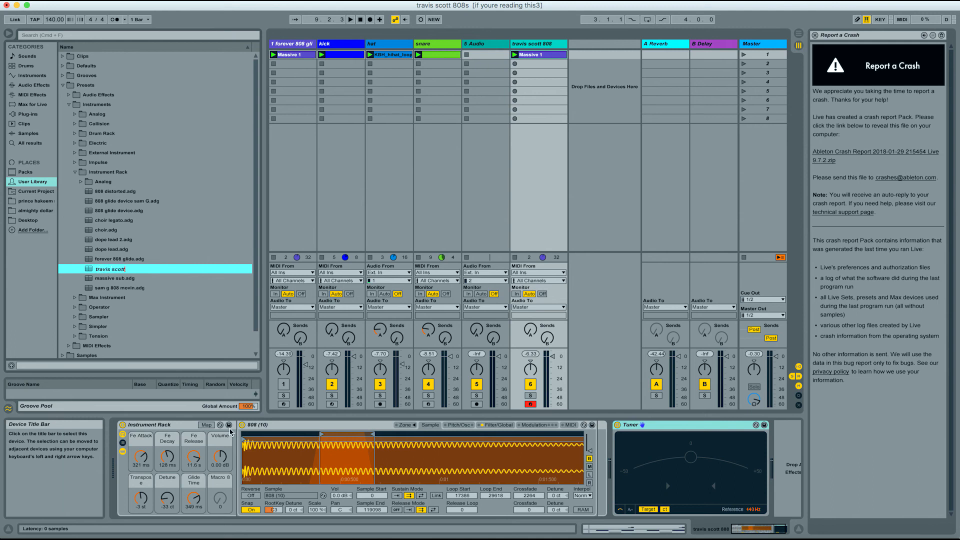
pyautogui.write(' 808 machine')
pyautogui.press('Return')
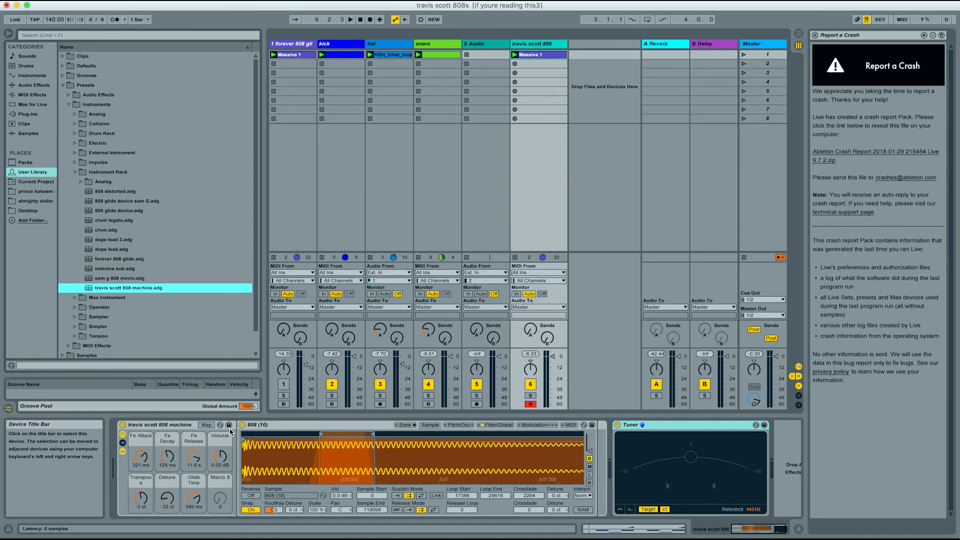
pyautogui.click(665, 425)
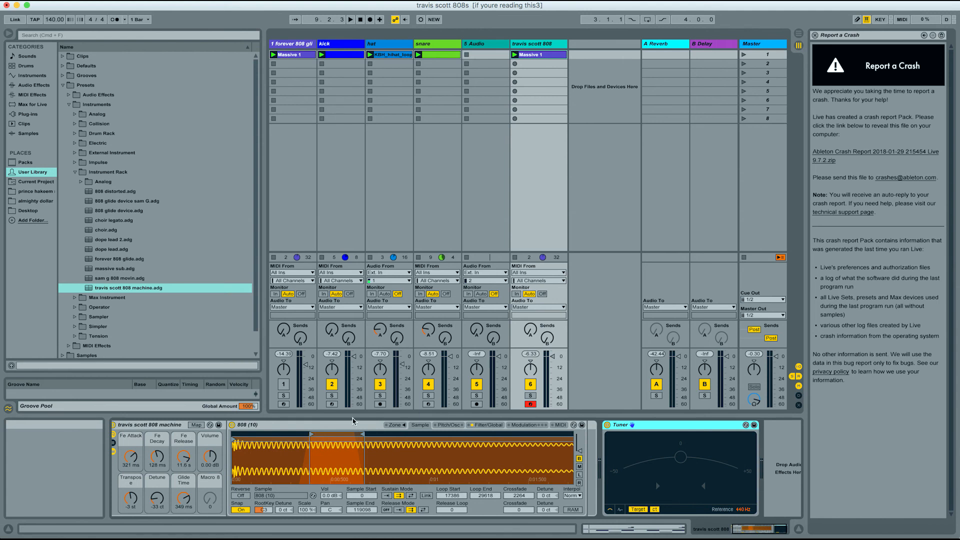